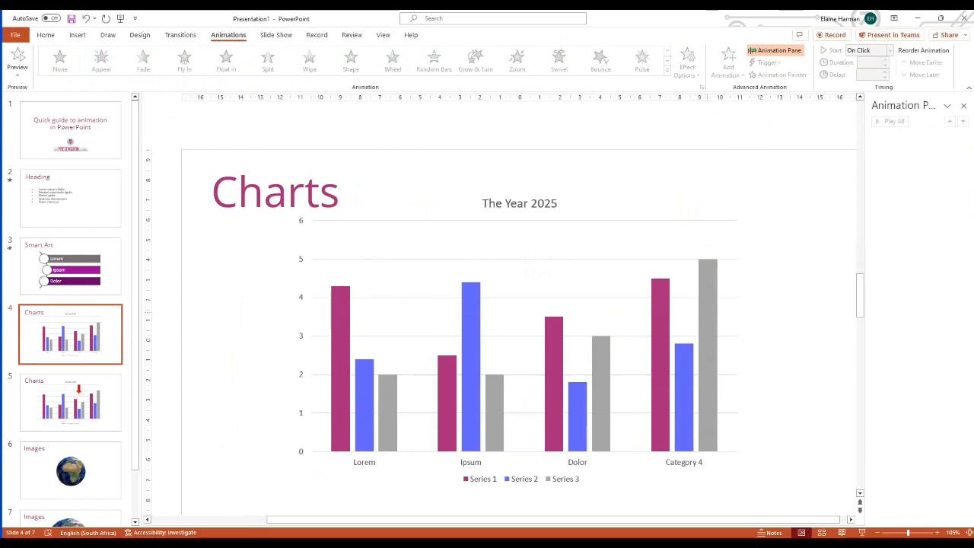
# - Apply the Appear animation to the chart on slide 4 and set its effect options to group the chart By Category
pyautogui.click(532, 260)
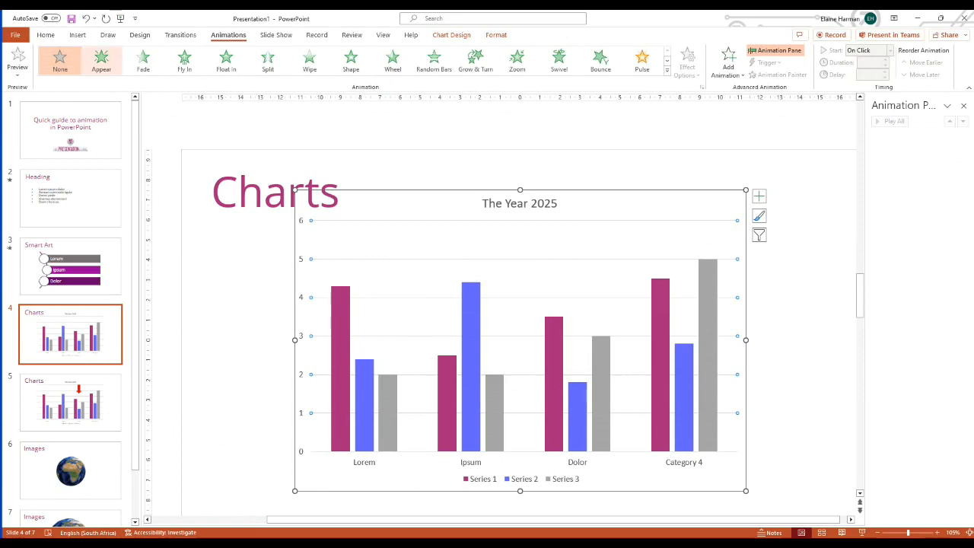
pyautogui.click(101, 59)
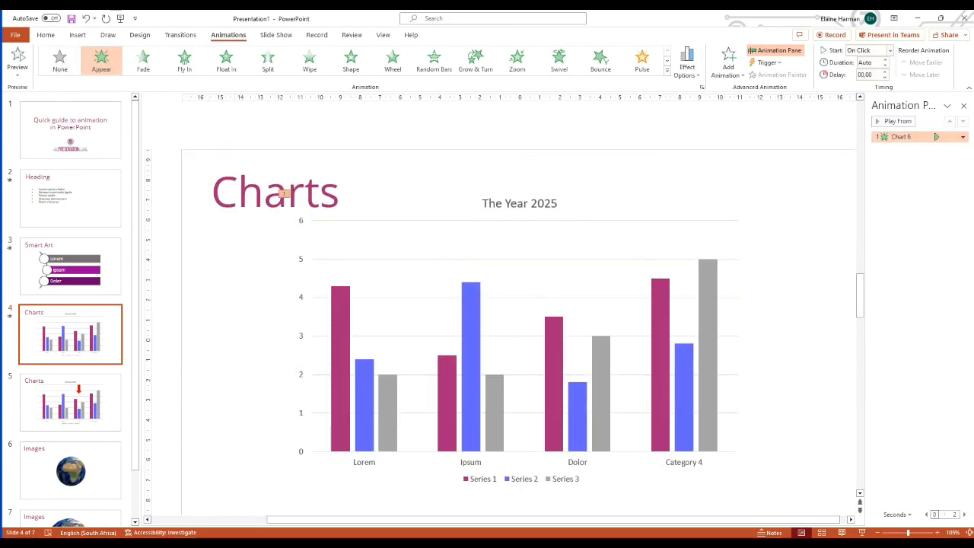
pyautogui.click(962, 137)
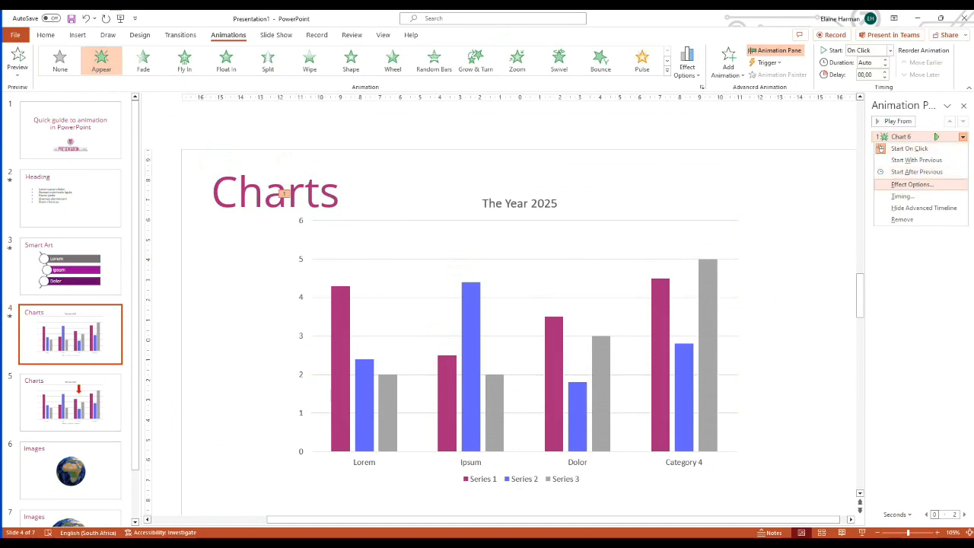
pyautogui.click(911, 184)
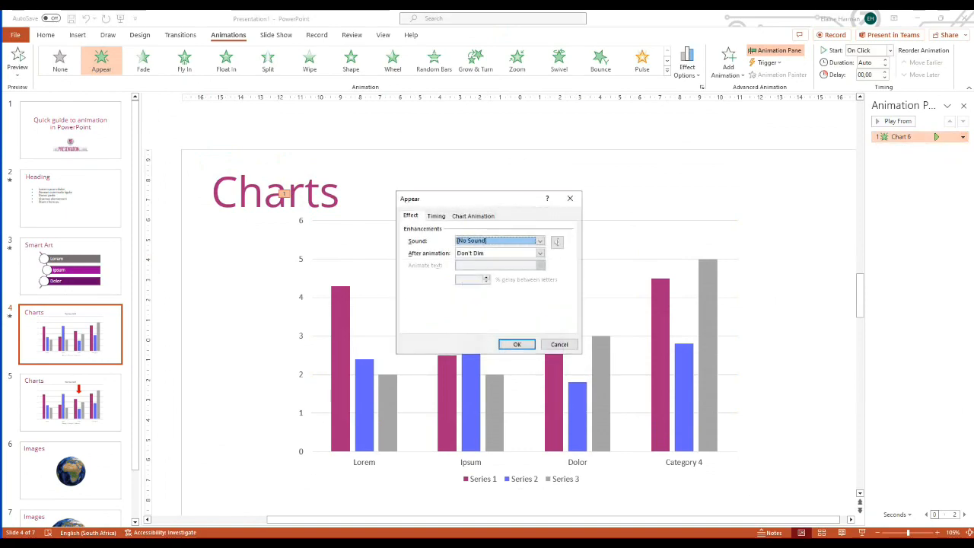
pyautogui.click(474, 216)
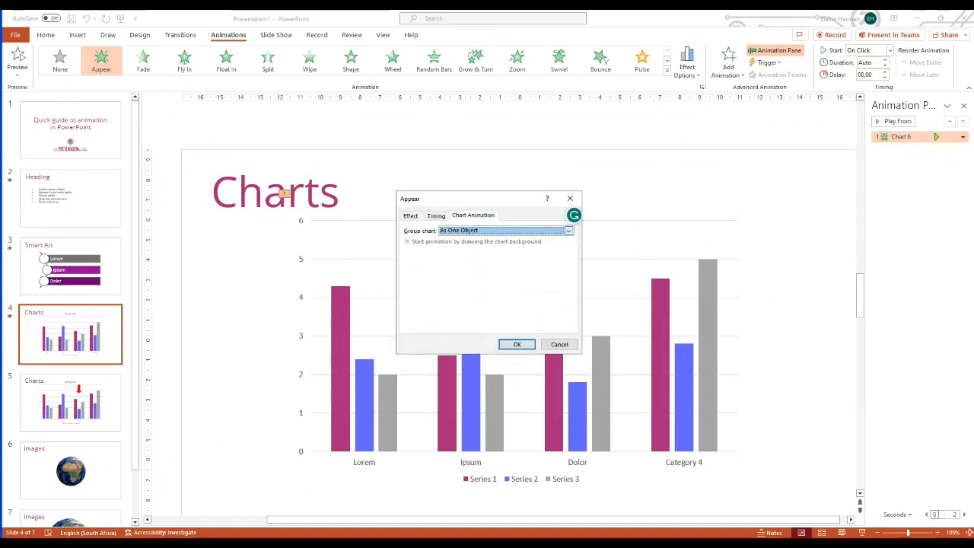
pyautogui.click(568, 230)
pyautogui.press('Down')
pyautogui.press('Down')
pyautogui.press('Down')
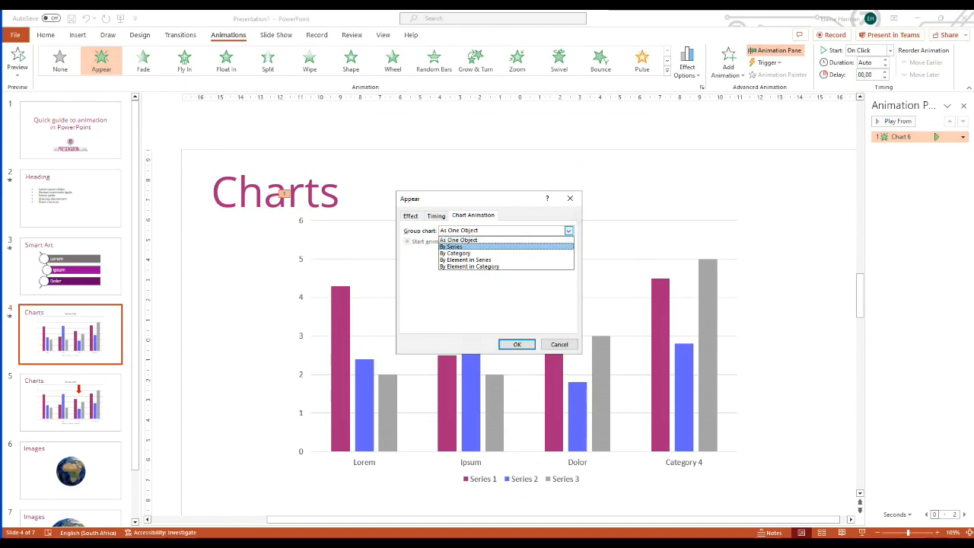
pyautogui.press('Down')
pyautogui.press('Up')
pyautogui.press('Up')
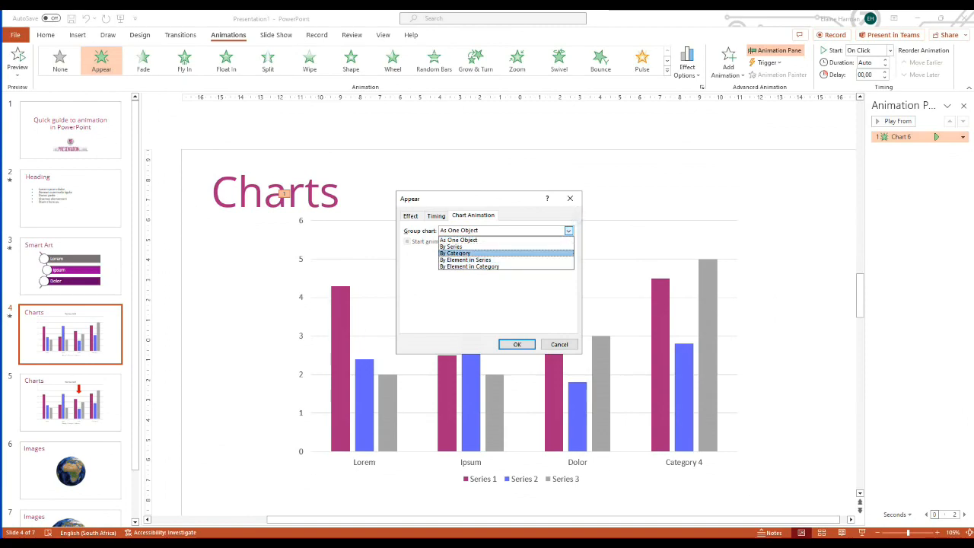
pyautogui.press('Return')
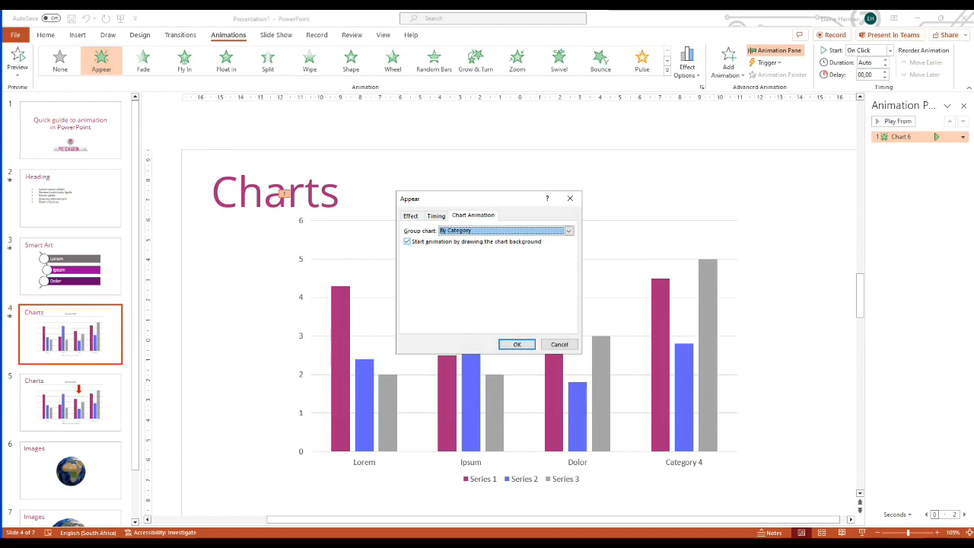
pyautogui.hotkey('ctrl', 'shift', 'Tab')
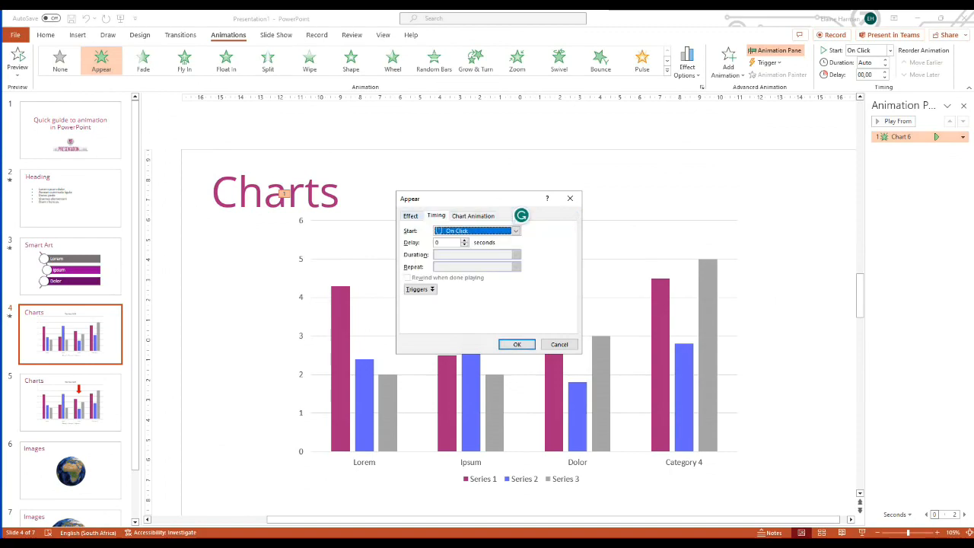
pyautogui.hotkey('ctrl', 'shift', 'Tab')
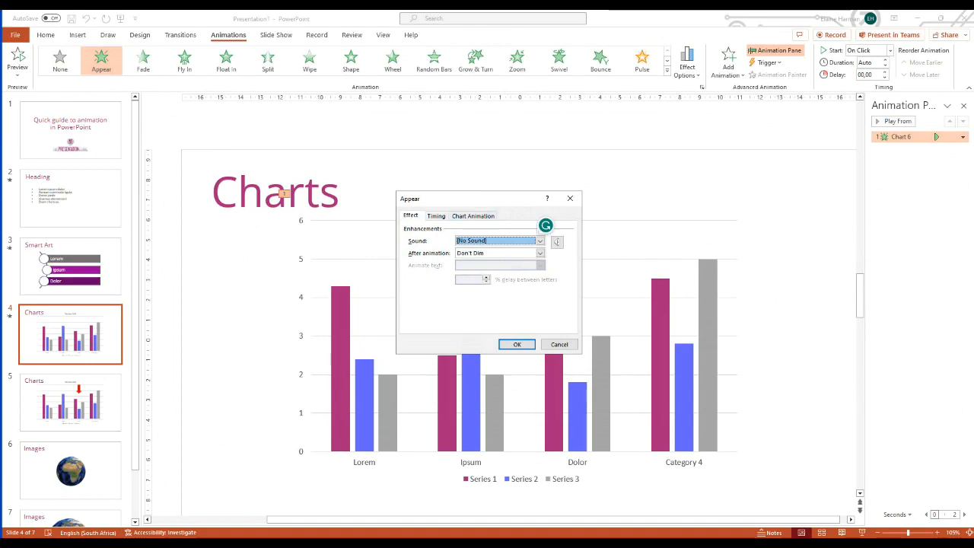
pyautogui.hotkey('ctrl', 'shift', 'Tab')
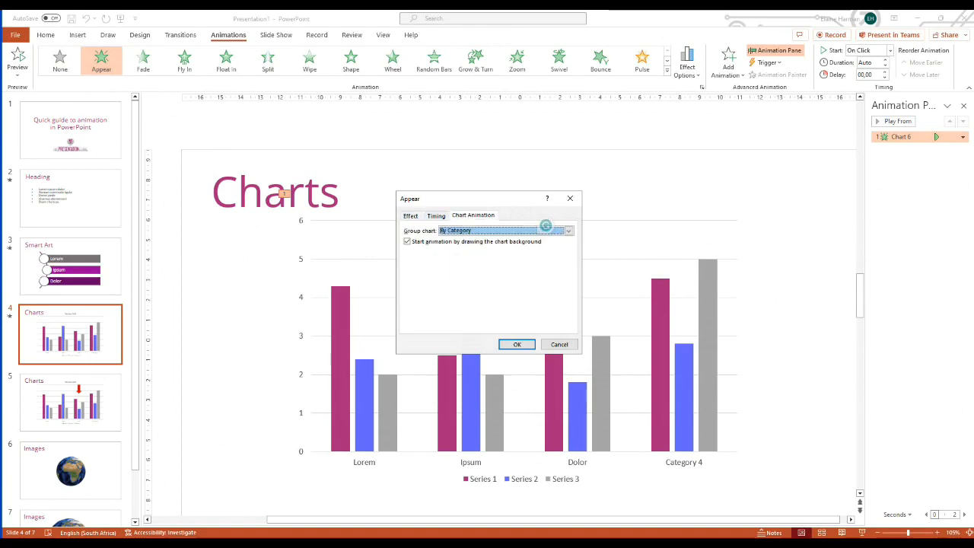
pyautogui.press('Return')
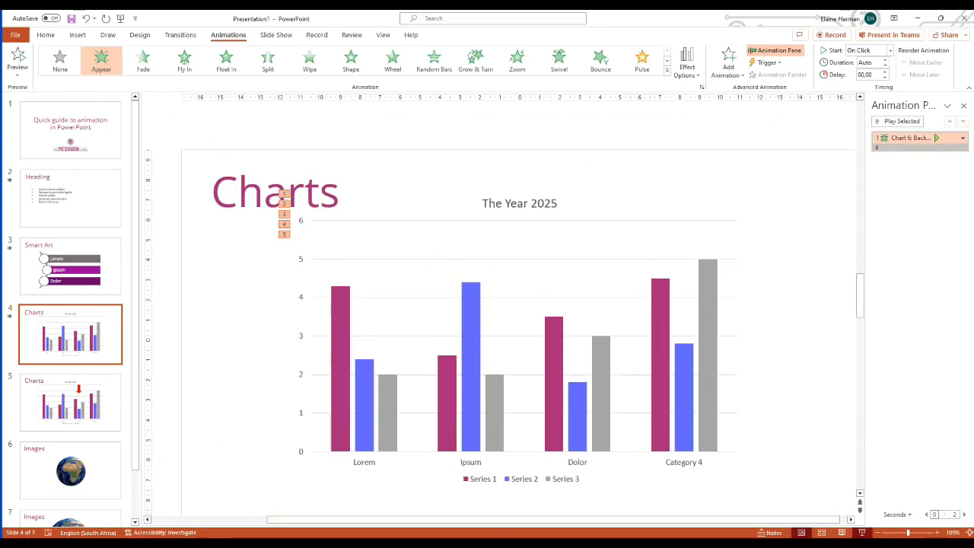
# - Play slide 4 as a slide show to check the chart's category-by-category animation, and return to editing
pyautogui.click(861, 532)
pyautogui.press('Right')
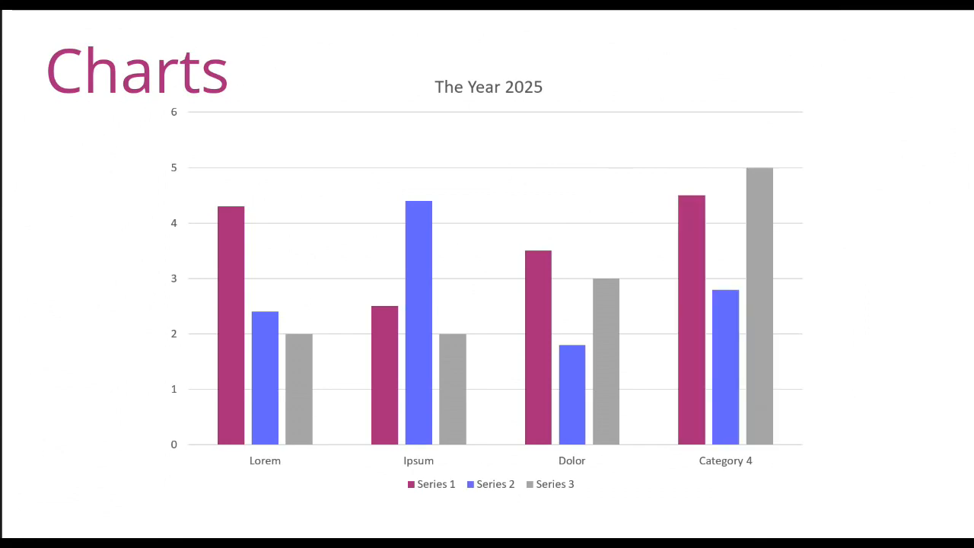
pyautogui.press('Escape')
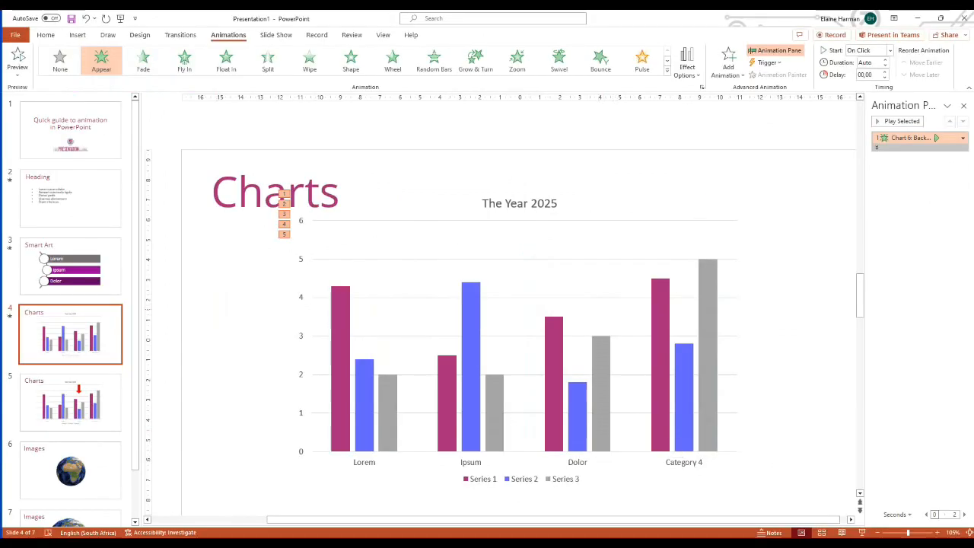
# - Add a Lines motion path to the red arrow on slide 5, ending just above Dolor's Series 2 bar
pyautogui.click(70, 402)
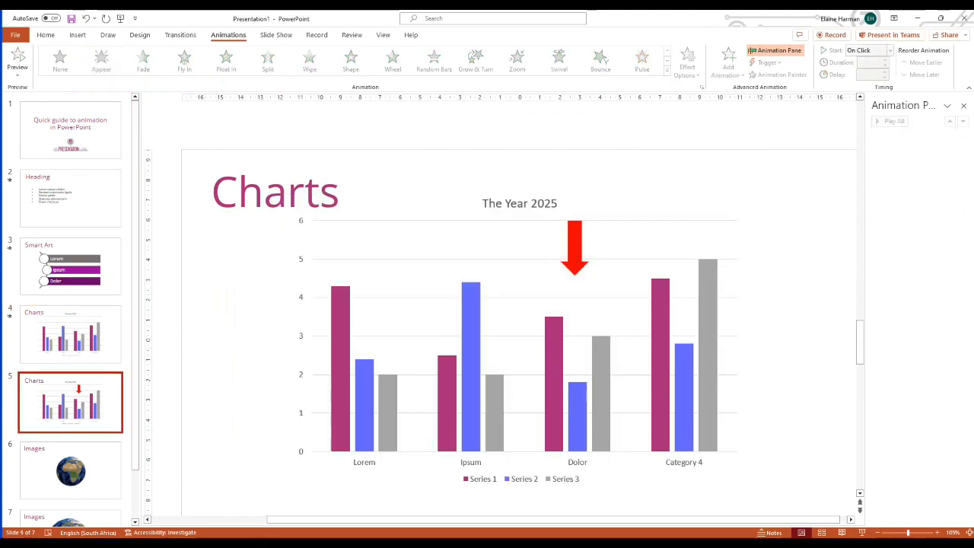
pyautogui.click(575, 248)
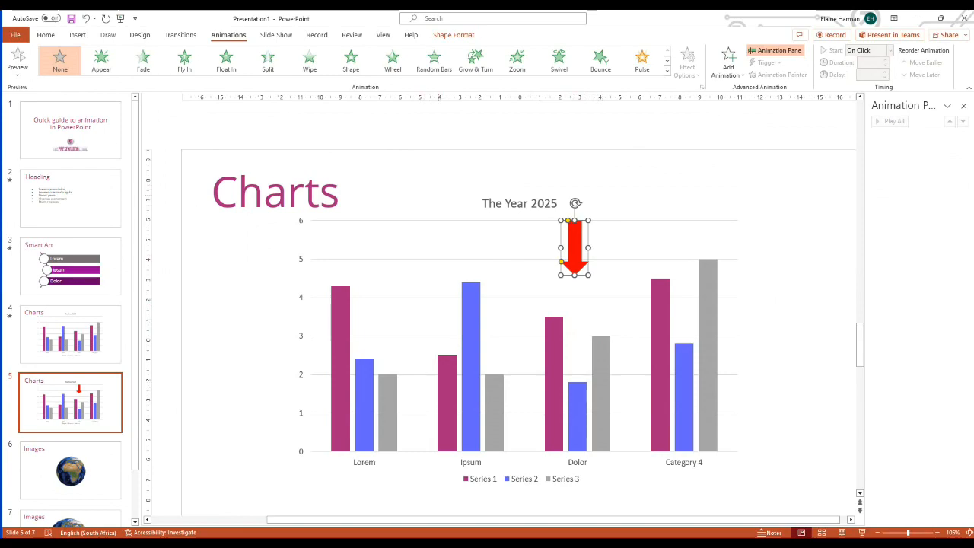
pyautogui.click(666, 69)
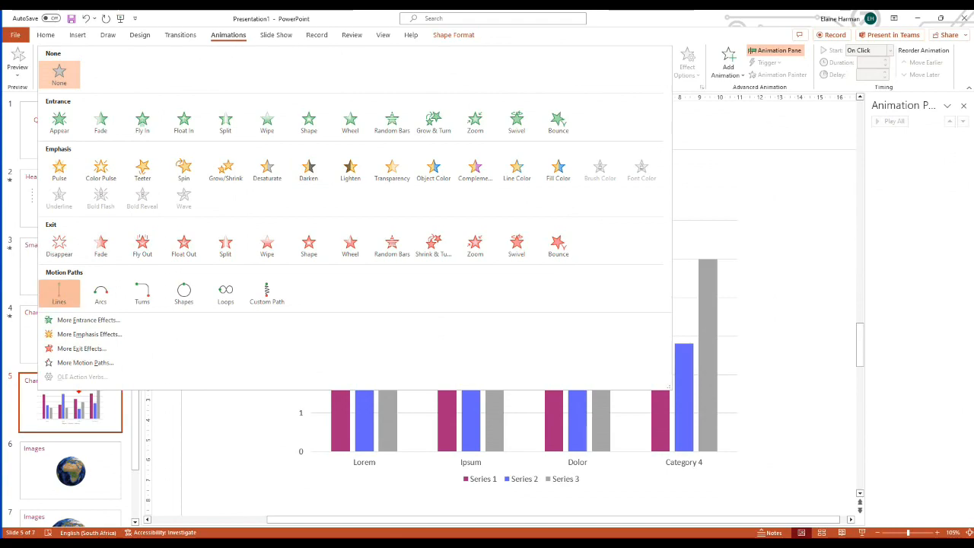
pyautogui.click(59, 293)
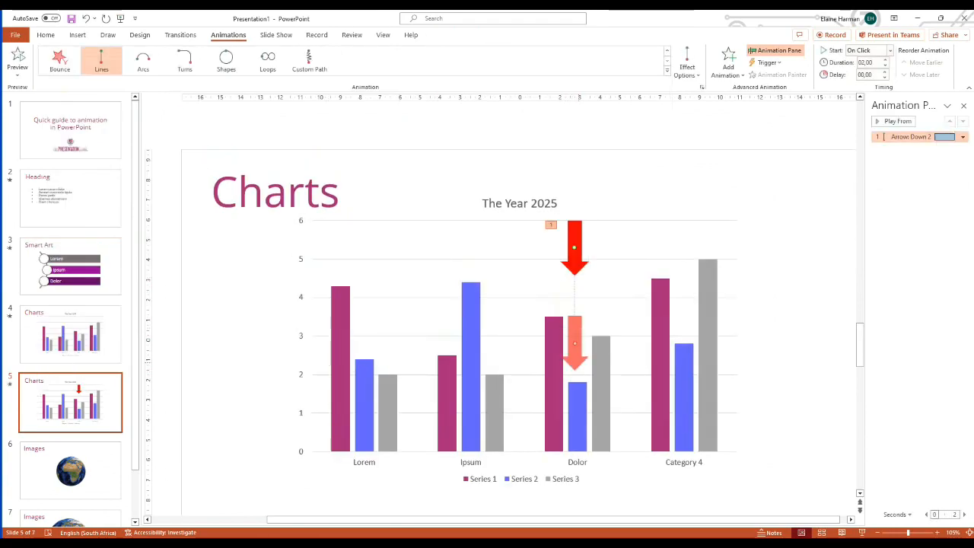
pyautogui.moveTo(575, 343); pyautogui.dragTo(576, 356)
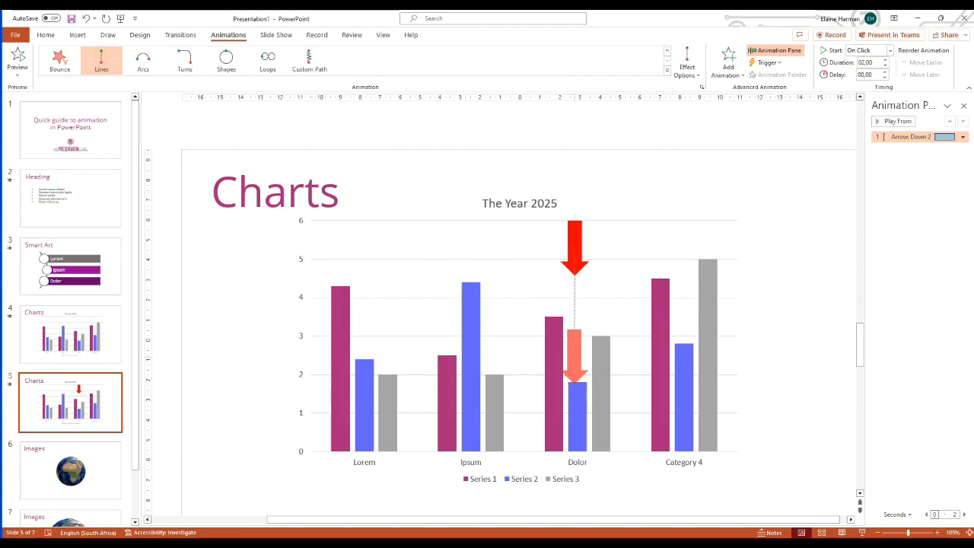
pyautogui.moveTo(575, 356); pyautogui.dragTo(574, 357)
# - Nudge the red arrow slightly to the right to align it with Dolor's Series 2 bar
pyautogui.click(575, 261)
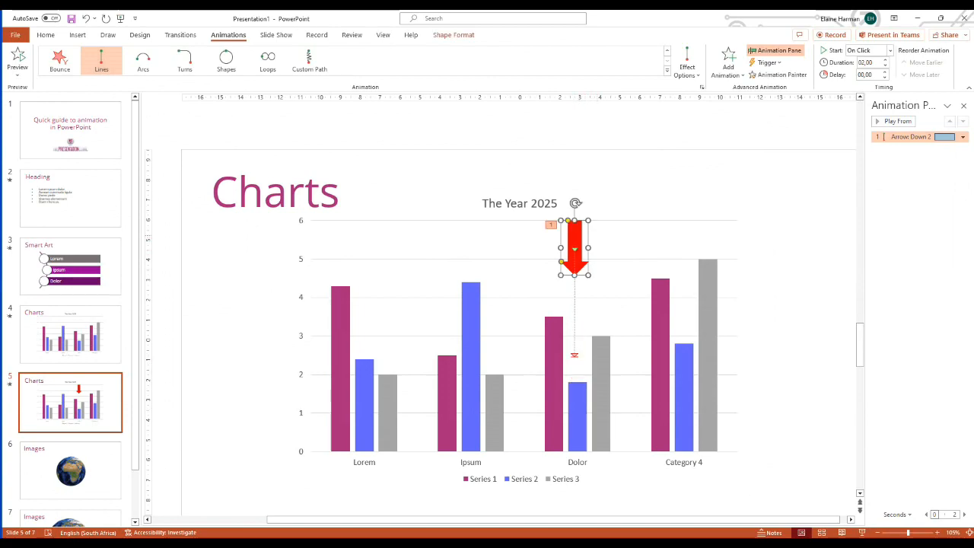
pyautogui.hotkey('ctrl', 'Right')
pyautogui.hotkey('ctrl', 'Right')
pyautogui.hotkey('ctrl', 'Right')
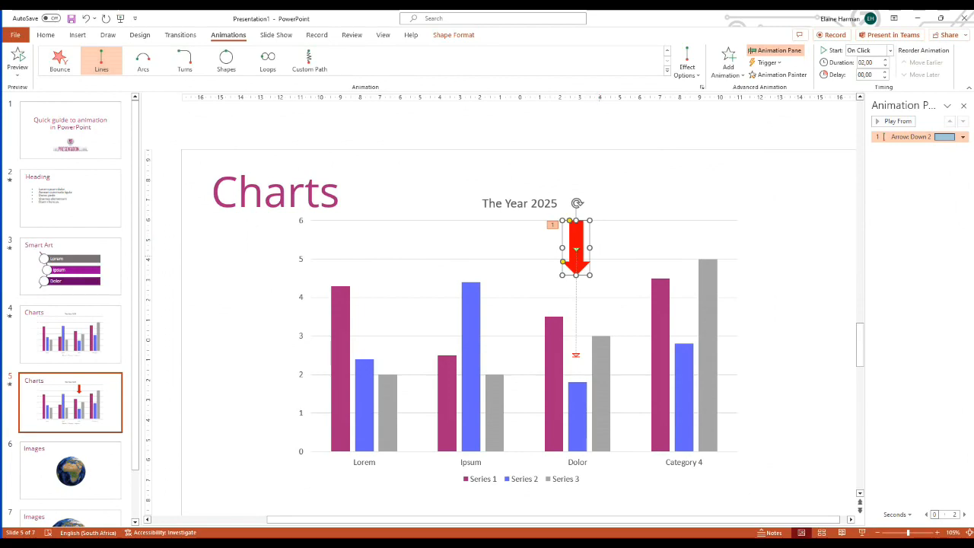
pyautogui.click(596, 263)
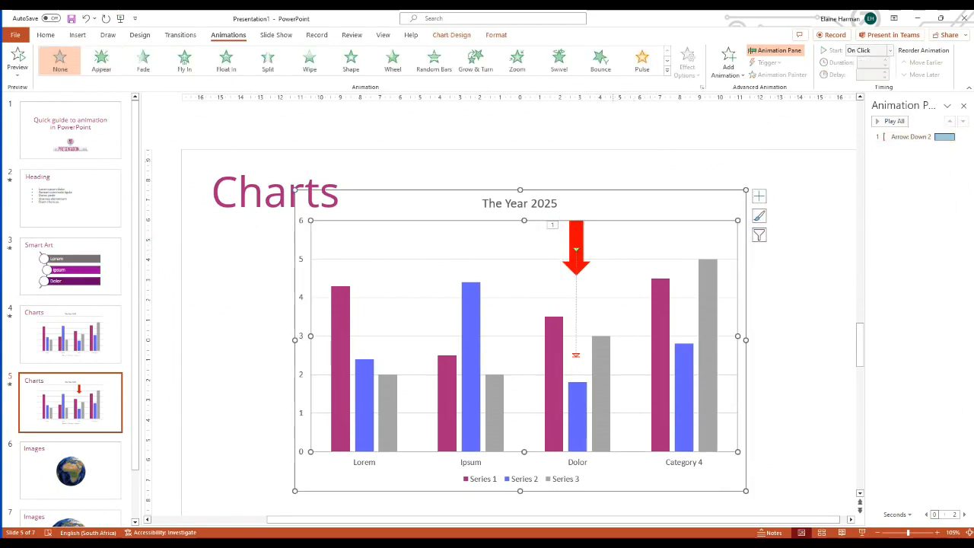
pyautogui.press('Escape')
# - Add an extra Appear animation to the red arrow and order it before the arrow's motion path
pyautogui.click(577, 227)
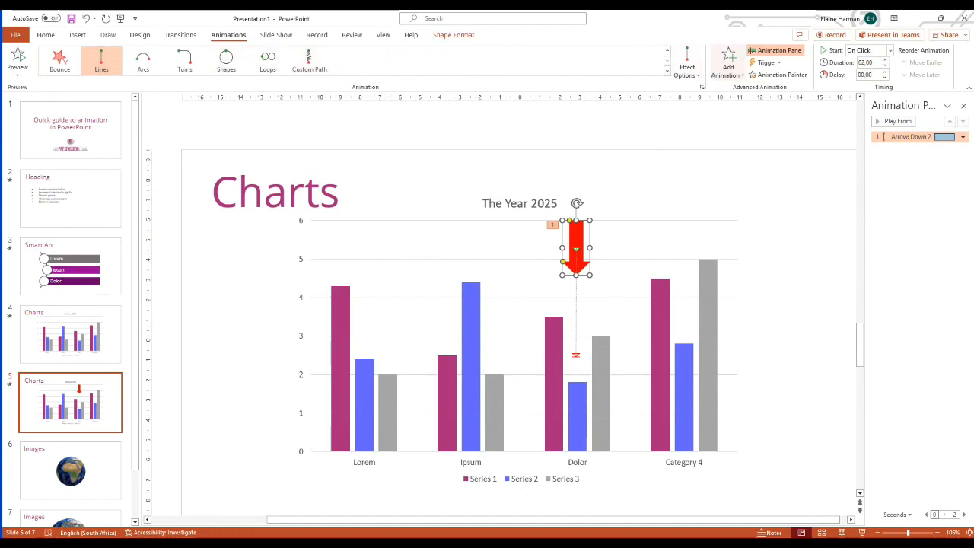
pyautogui.click(728, 61)
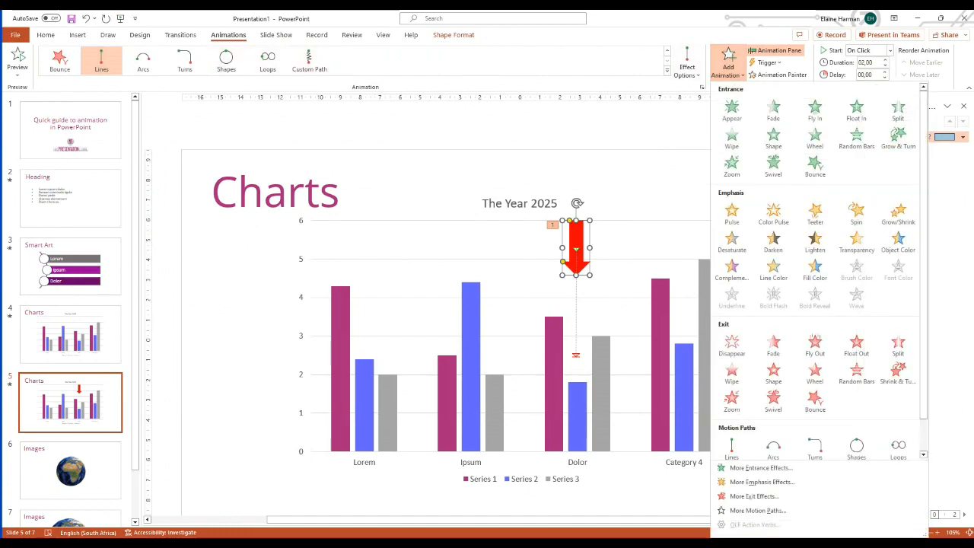
pyautogui.click(731, 111)
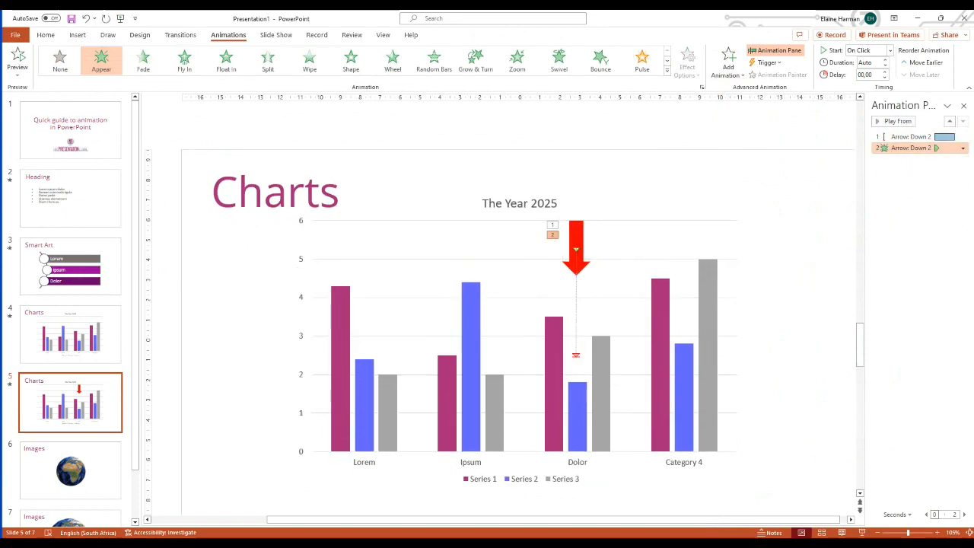
pyautogui.click(949, 121)
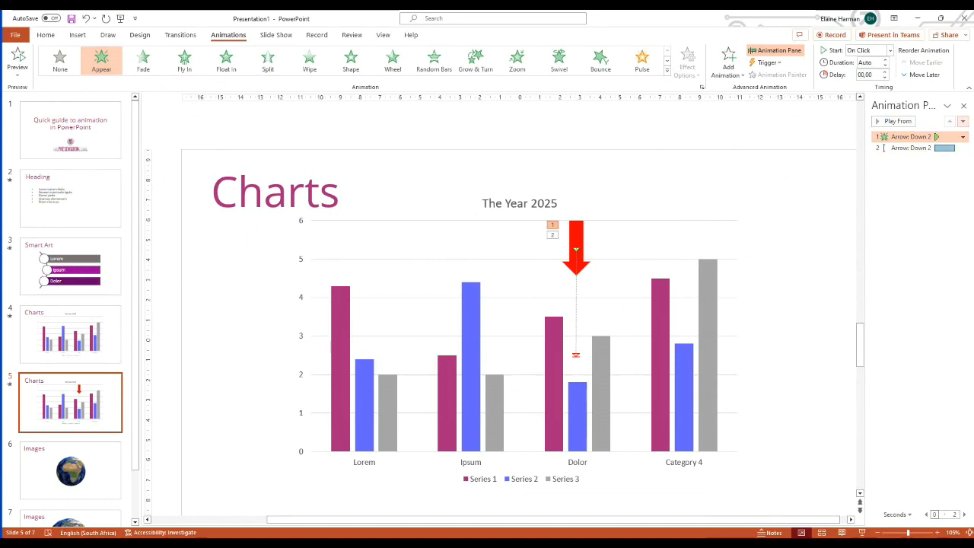
# - Play slide 5 as a slide show to check the arrow's animations, and return to editing
pyautogui.click(862, 532)
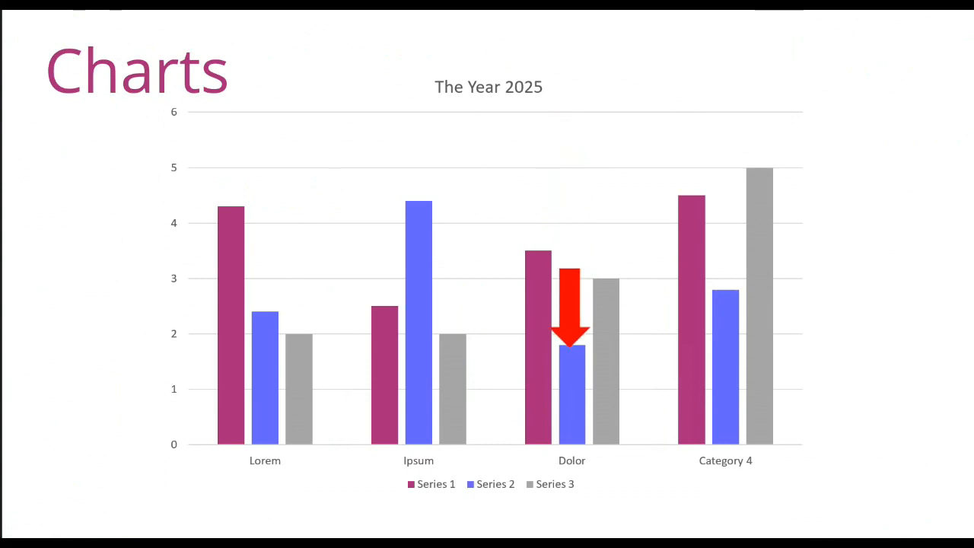
pyautogui.press('Escape')
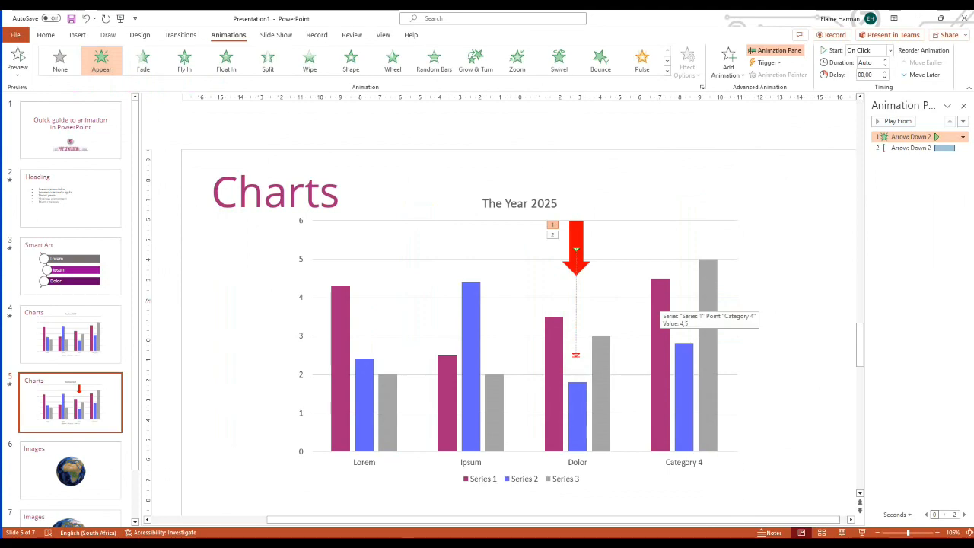
# - Apply the Grow & Turn entrance effect to the globe picture on slide 6
pyautogui.click(70, 470)
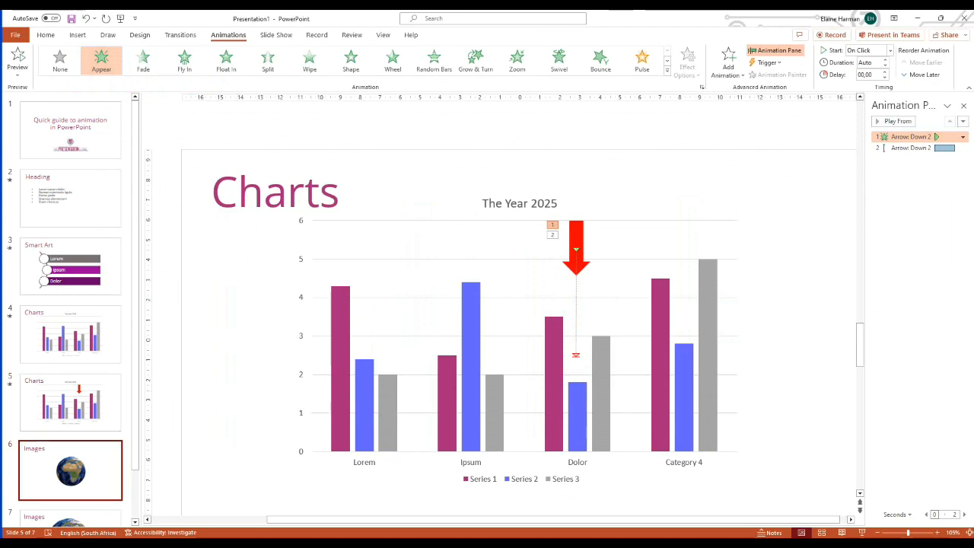
pyautogui.click(546, 332)
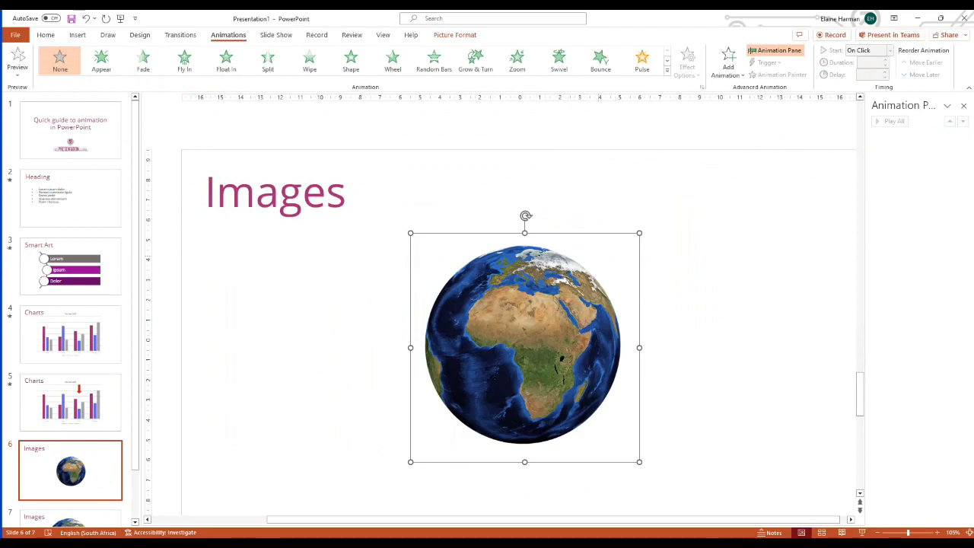
pyautogui.click(666, 70)
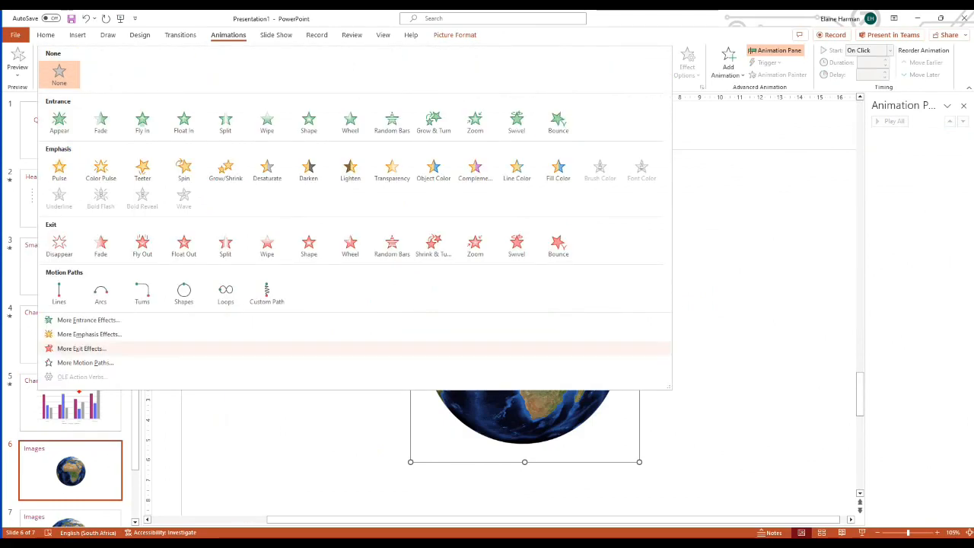
pyautogui.click(86, 319)
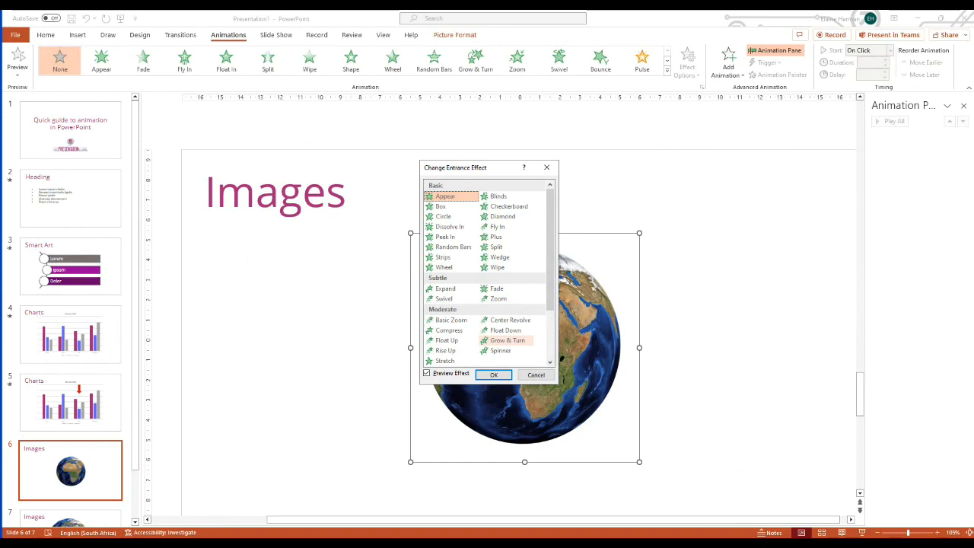
pyautogui.click(507, 341)
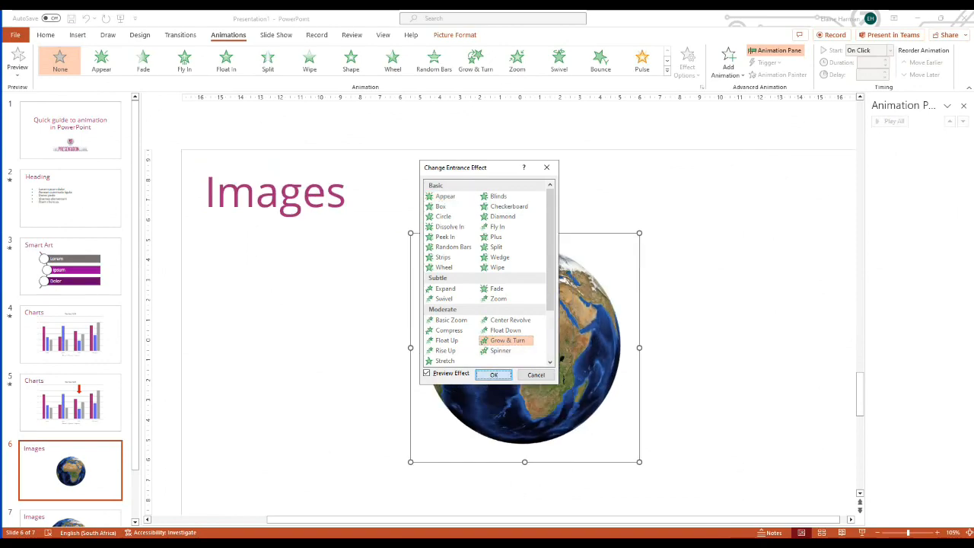
pyautogui.click(493, 374)
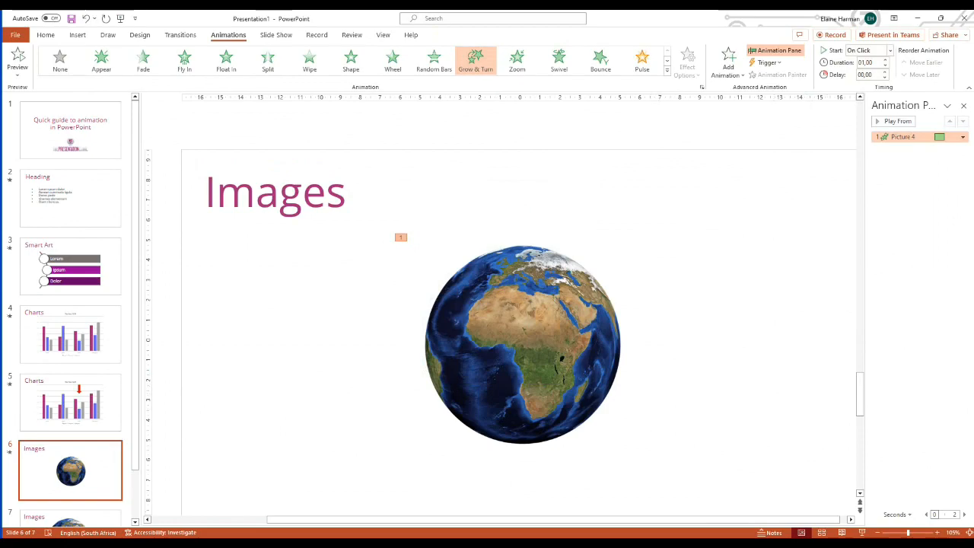
# - Play slide 6 as a slide show to check the globe's entrance animation
pyautogui.click(862, 532)
pyautogui.press('space')
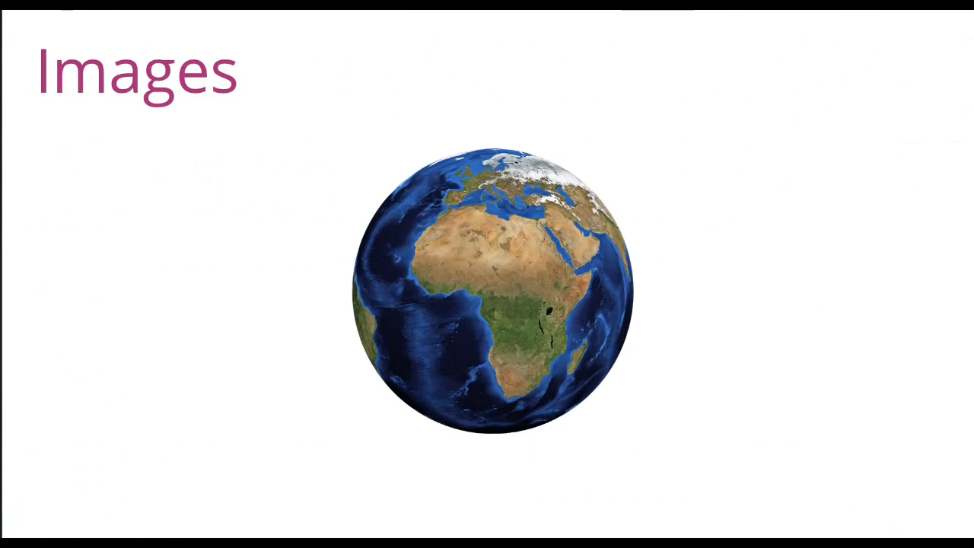
# - Leave the slide show and apply the Grow & Turn entrance effect to the virus picture on slide 7
pyautogui.press('Escape')
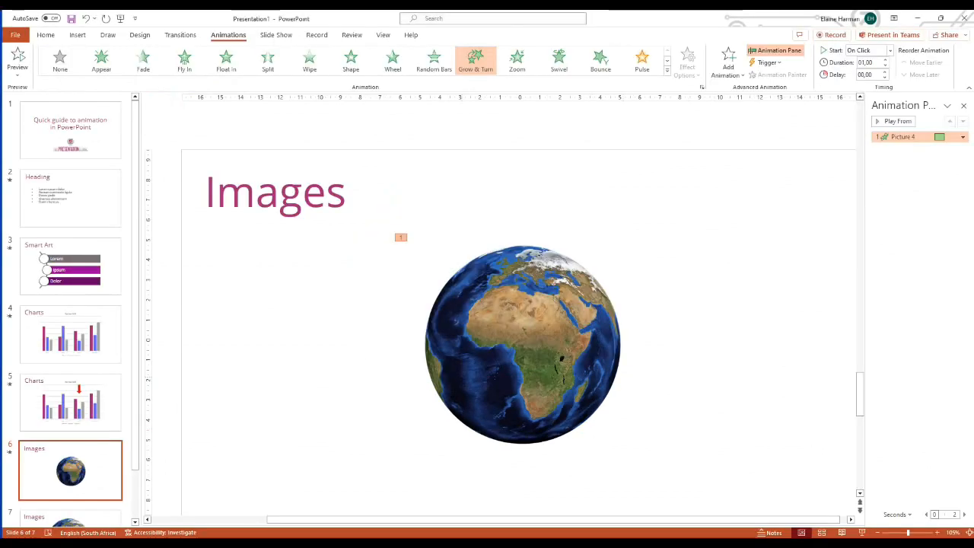
pyautogui.scroll(-2, 84, 399)
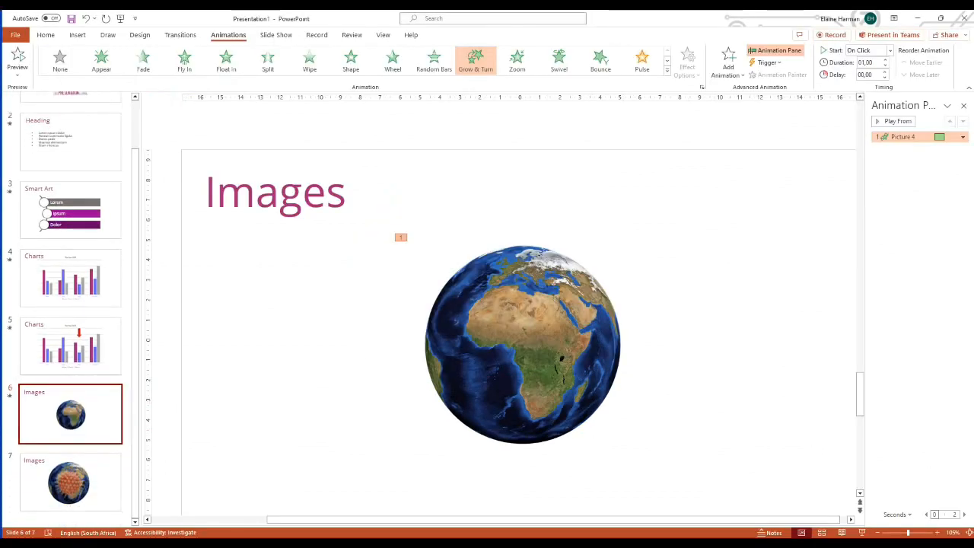
pyautogui.click(76, 482)
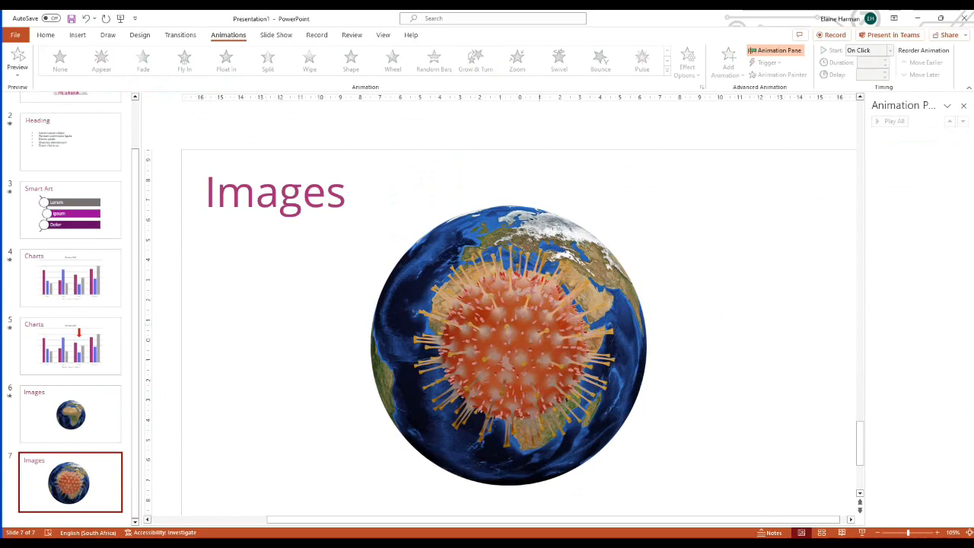
pyautogui.click(531, 327)
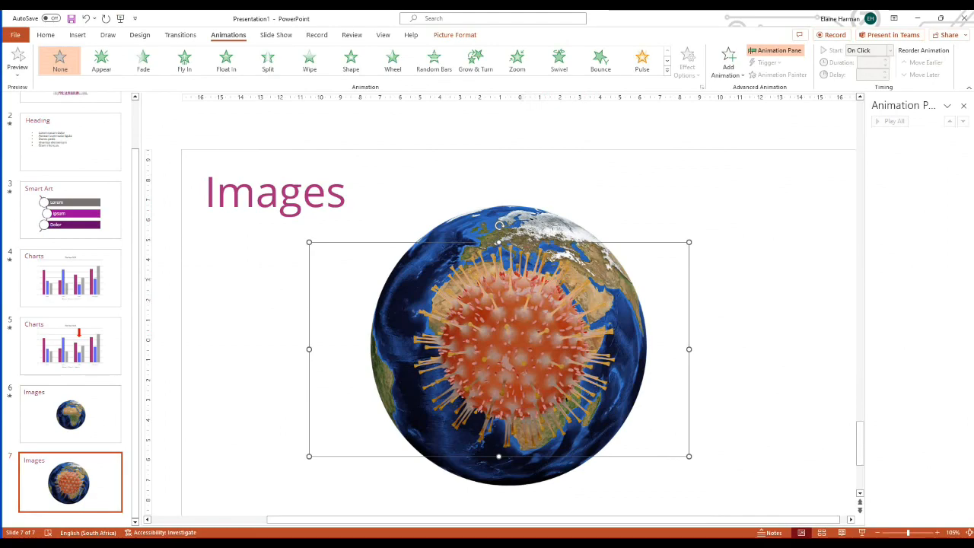
pyautogui.click(666, 69)
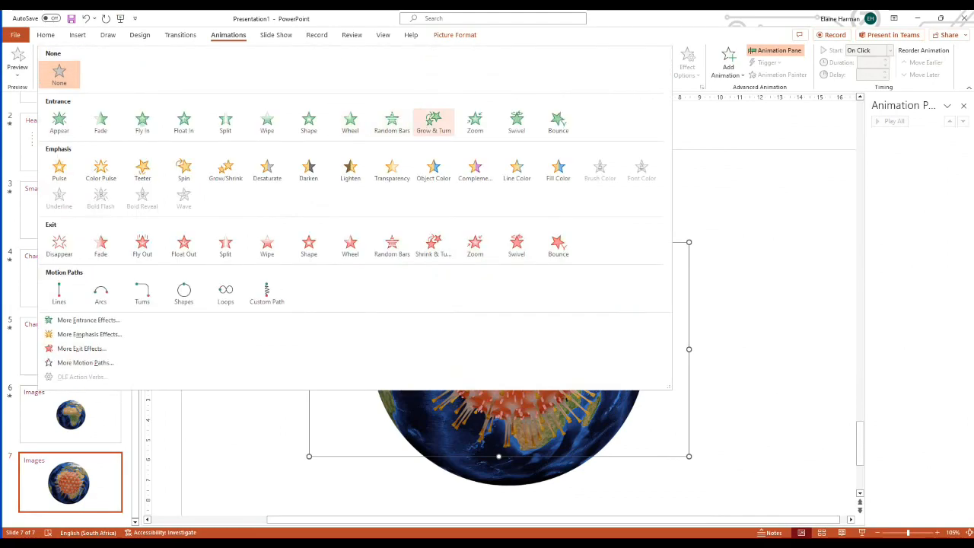
pyautogui.click(433, 121)
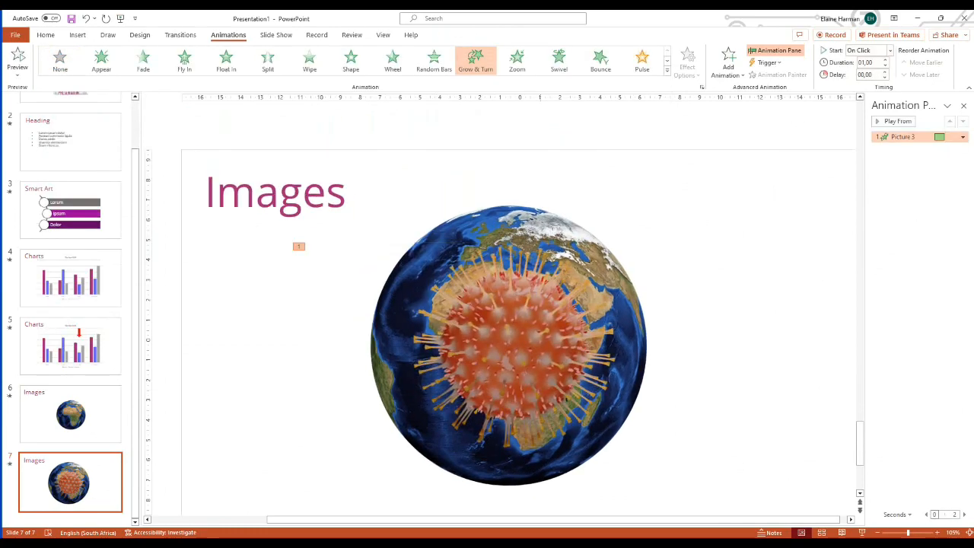
# - Apply the Shrink & Turn exit effect to the globe picture on slide 7 and set it to start with the previous animation
pyautogui.click(495, 227)
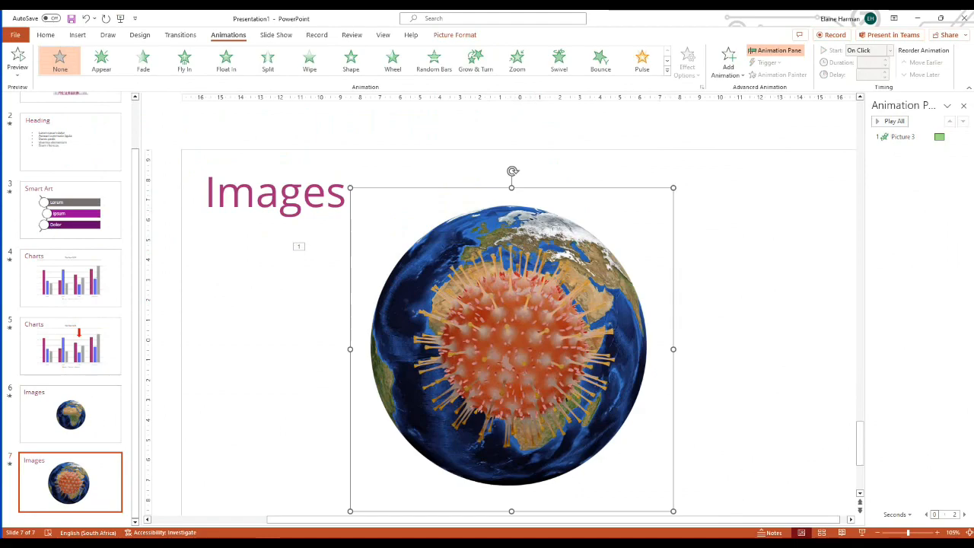
pyautogui.click(667, 71)
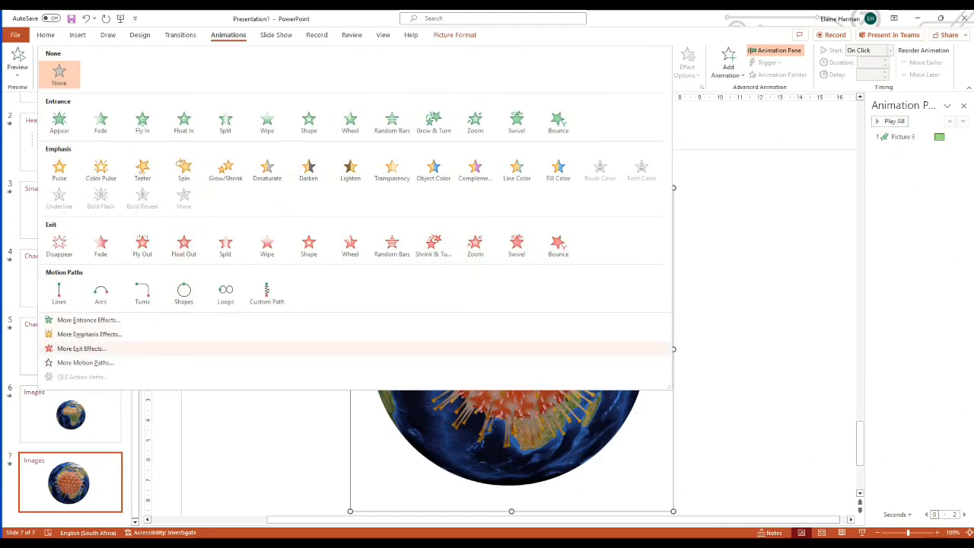
pyautogui.click(84, 348)
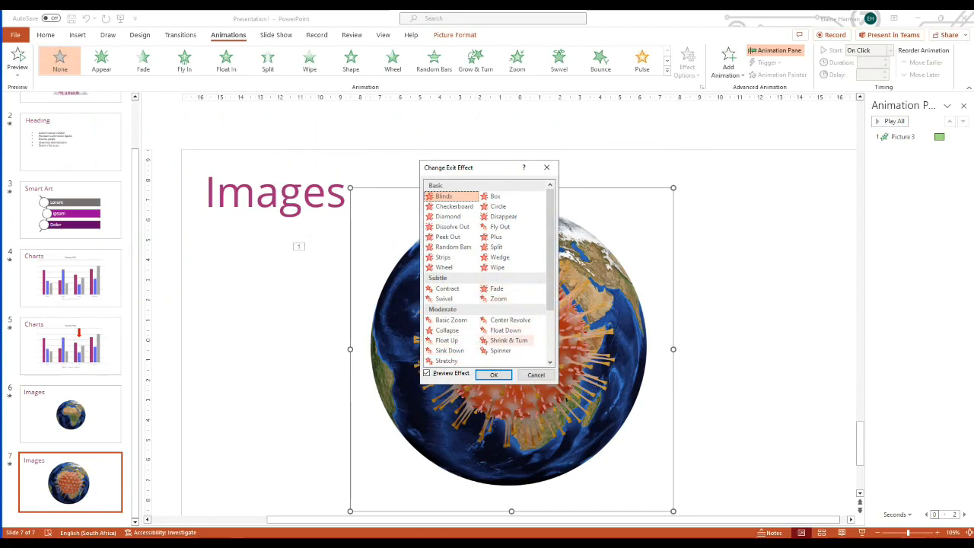
pyautogui.click(508, 340)
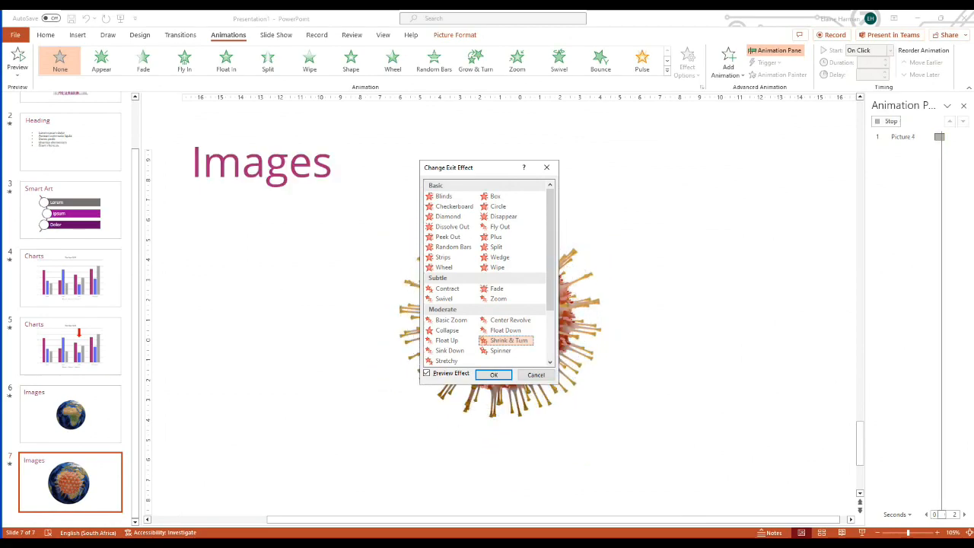
pyautogui.click(493, 374)
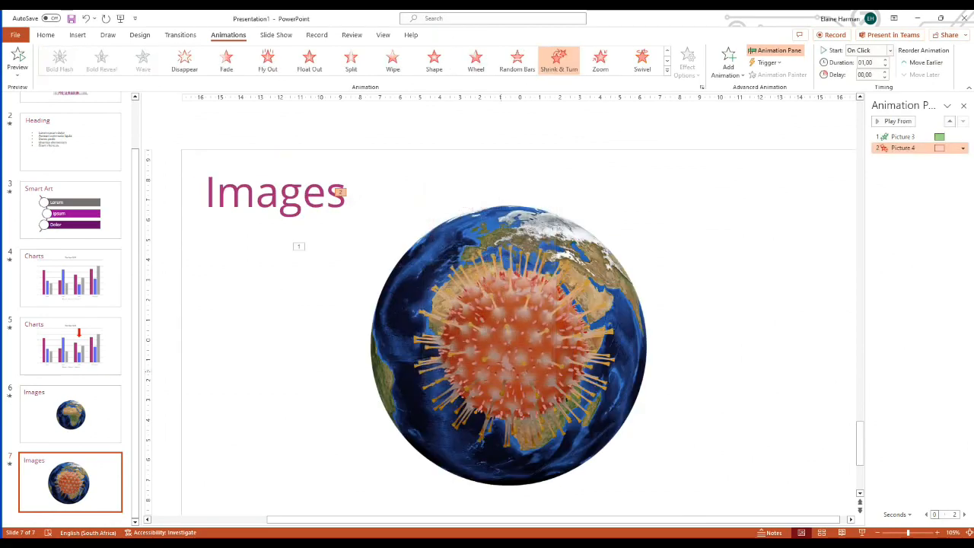
pyautogui.click(963, 147)
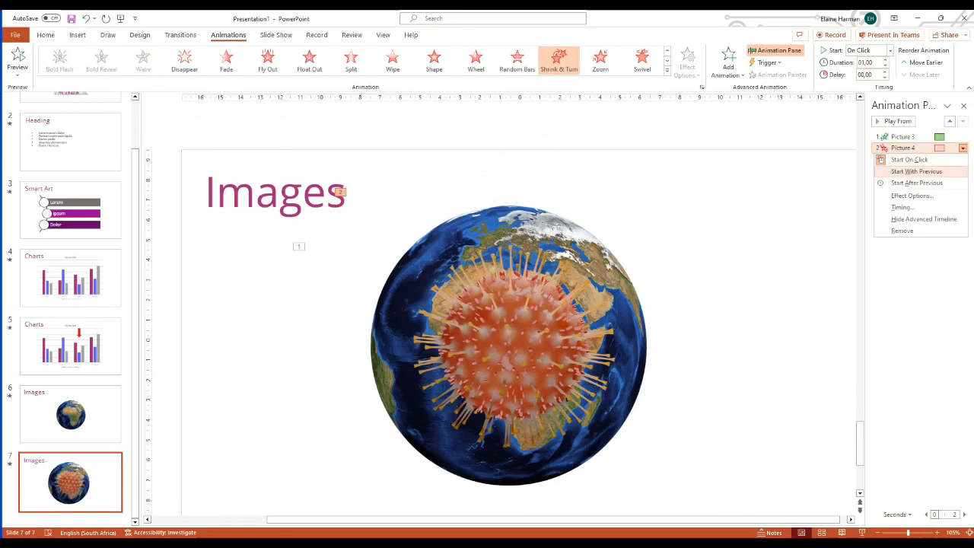
pyautogui.click(916, 172)
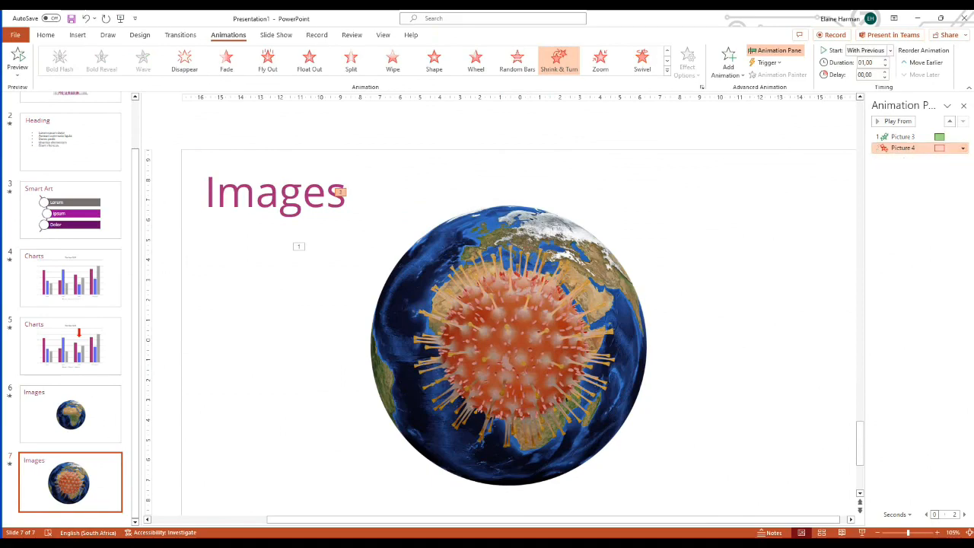
# - Play slide 7 as a slide show to check the globe-to-virus animation, and return to editing
pyautogui.click(862, 532)
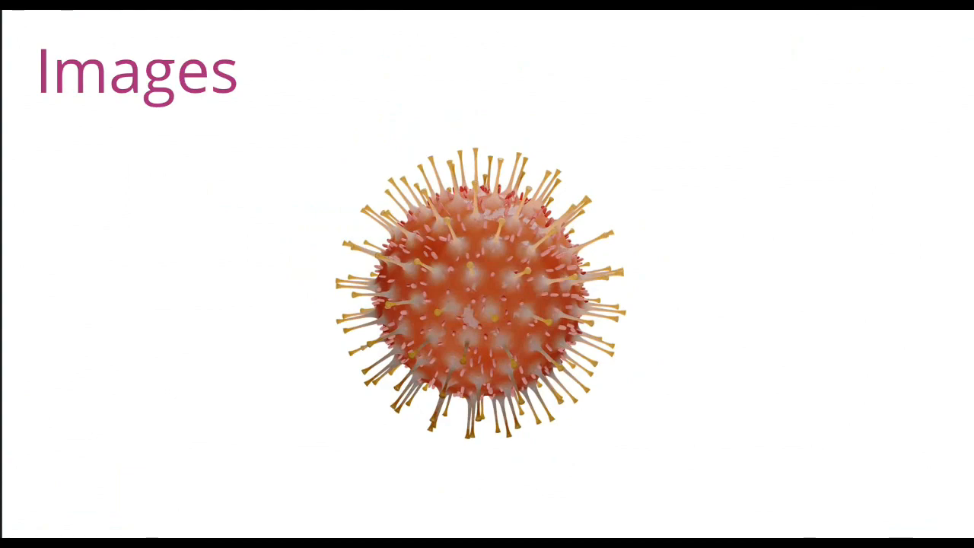
pyautogui.press('Escape')
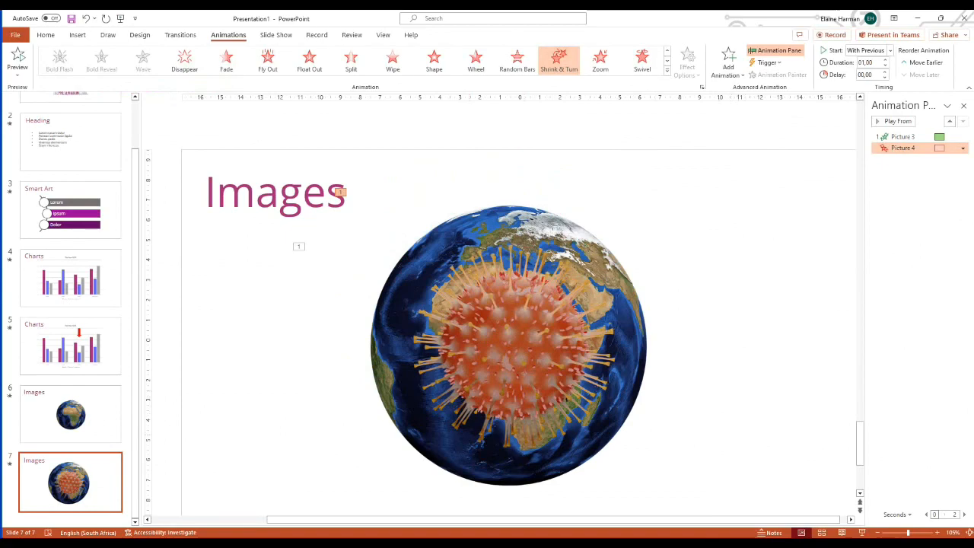